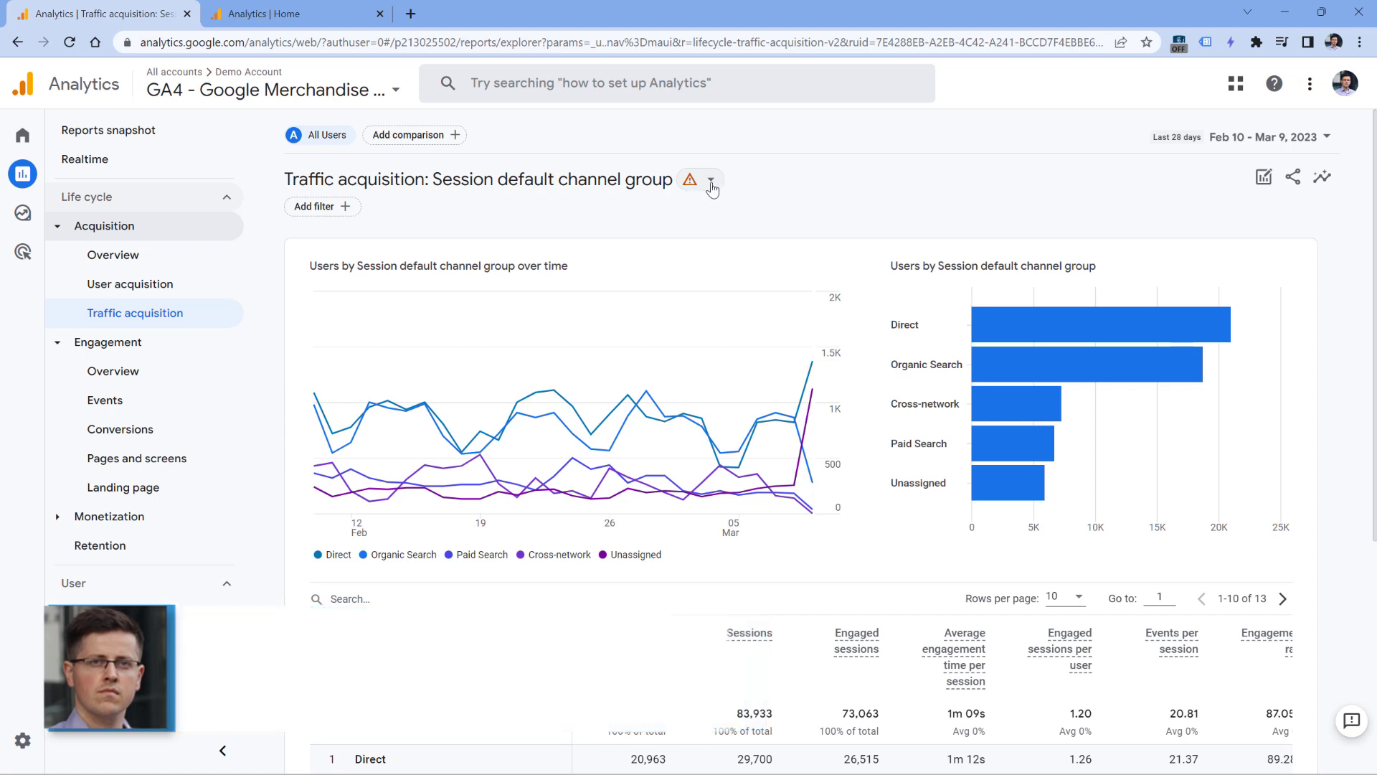
Check the report's data-quality notes to confirm thresholding is applied.
left_click(711, 184)
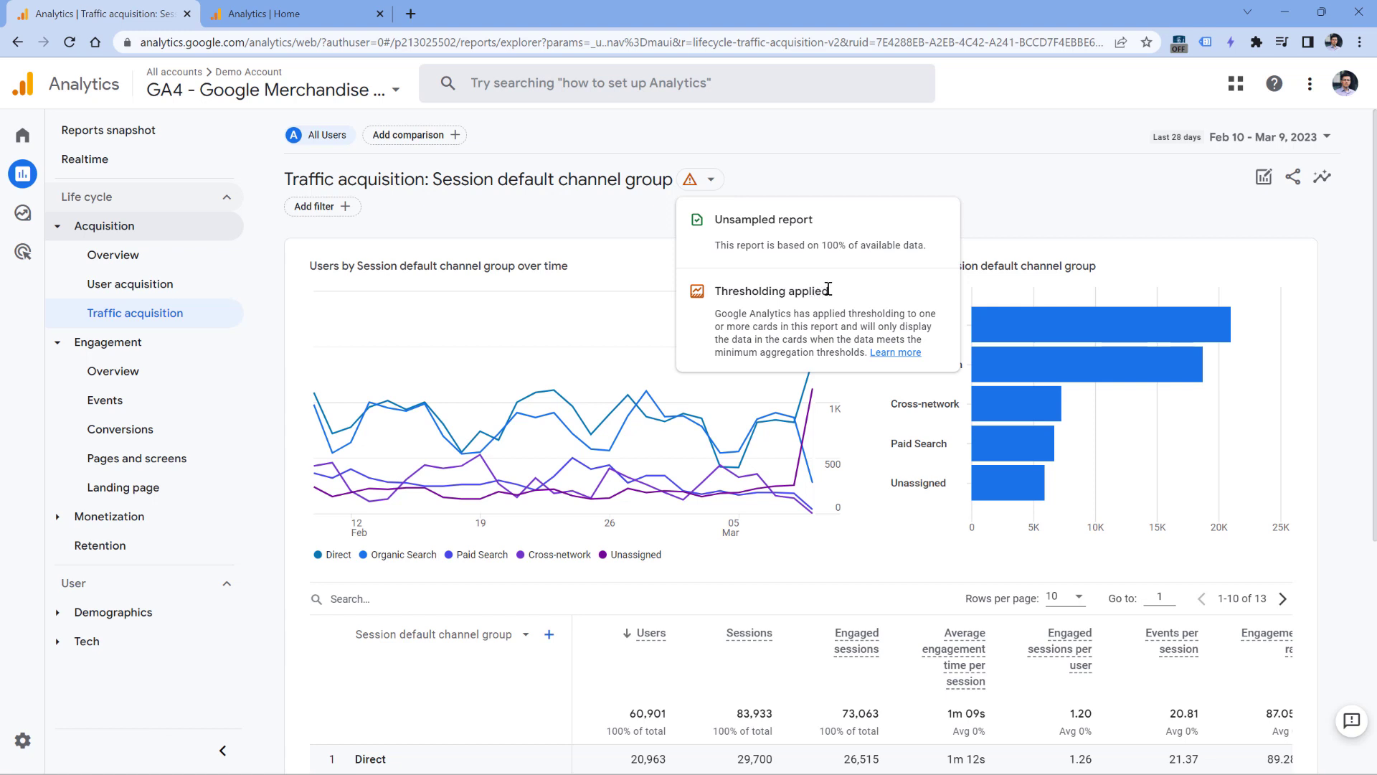
left_click(818, 182)
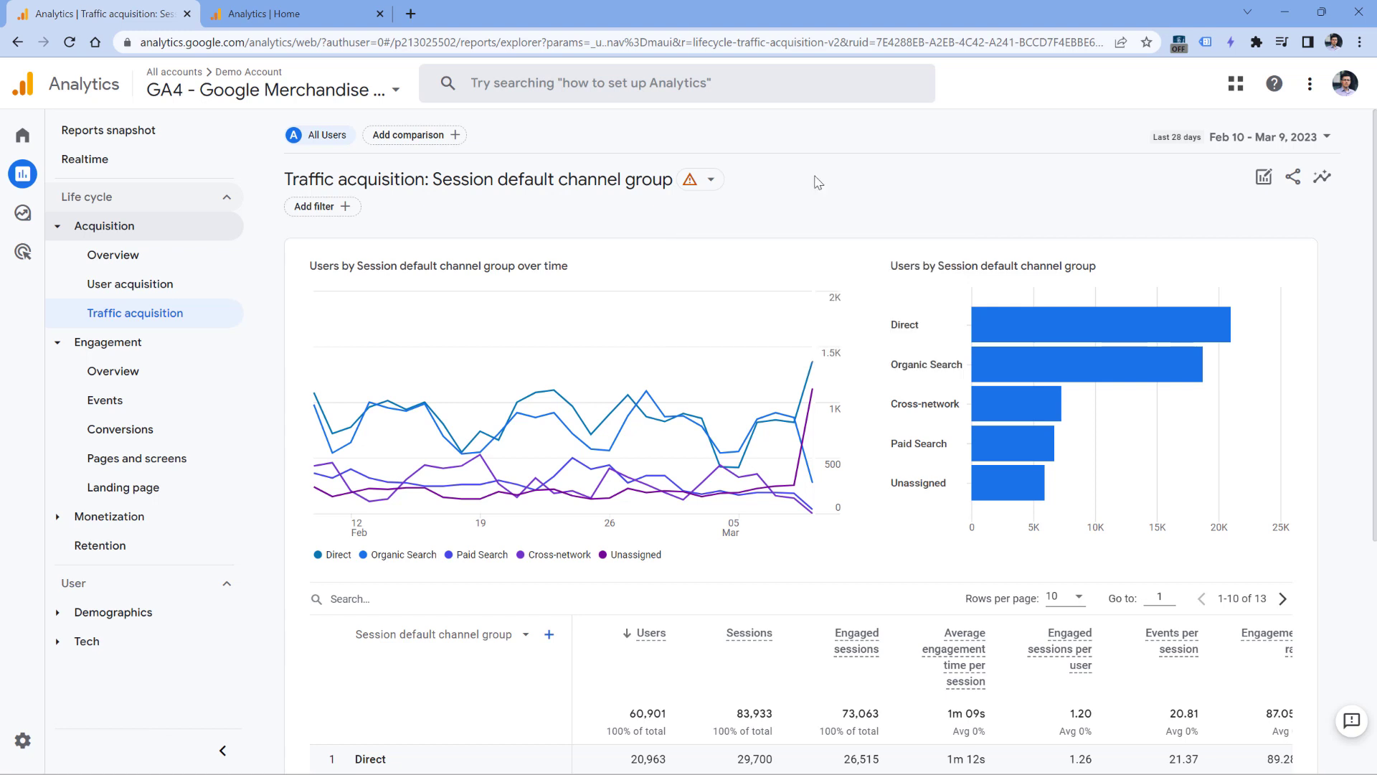
left_click(711, 185)
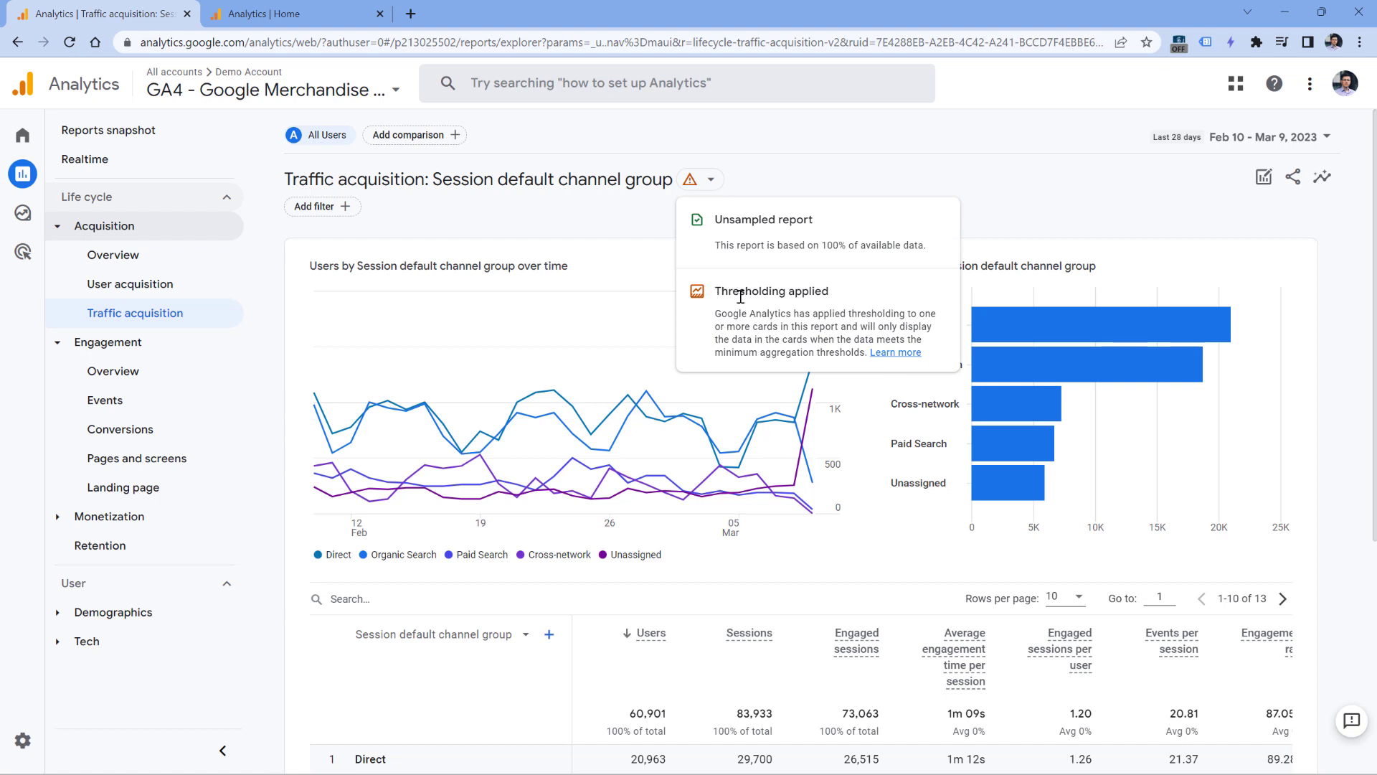
Switch off Google signals data collection under Admin > Data Settings > Data Collection.
mouse_move(69, 678)
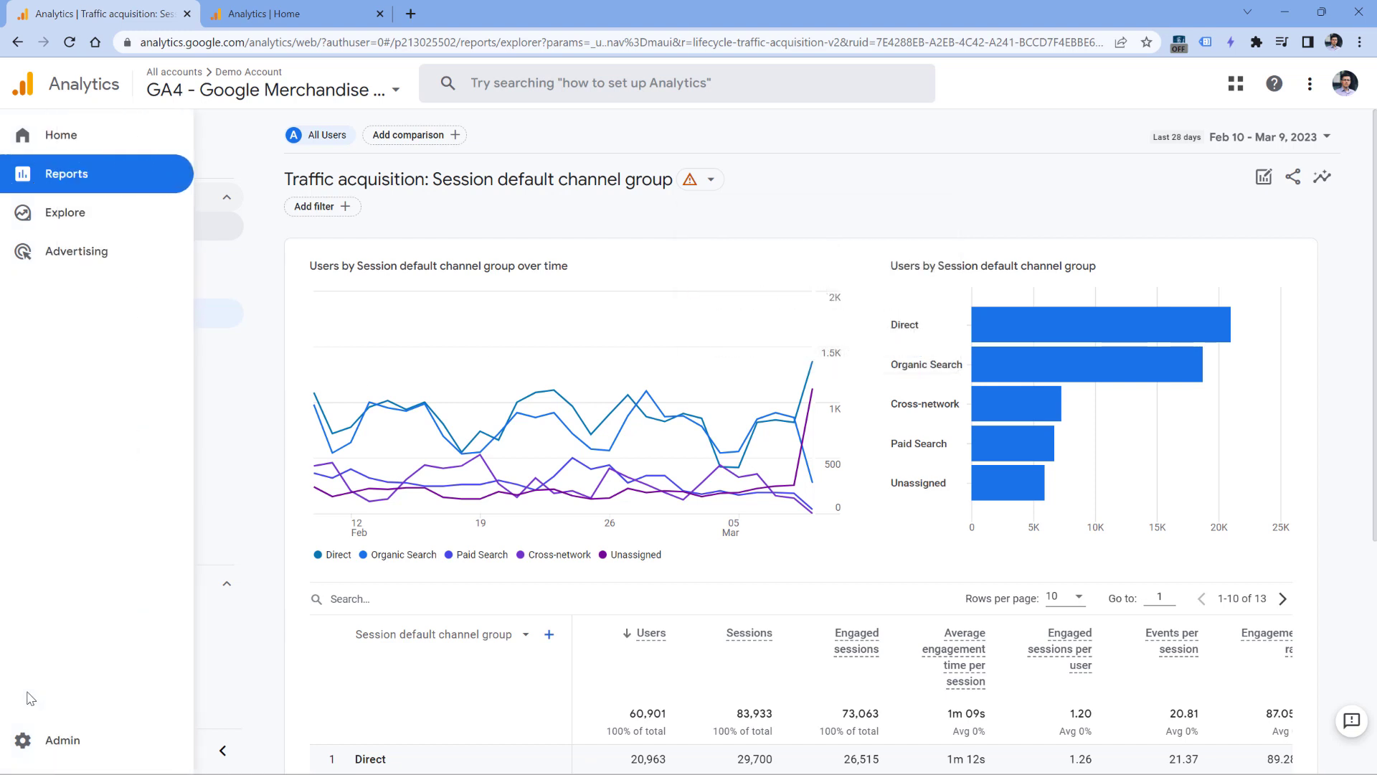
left_click(64, 742)
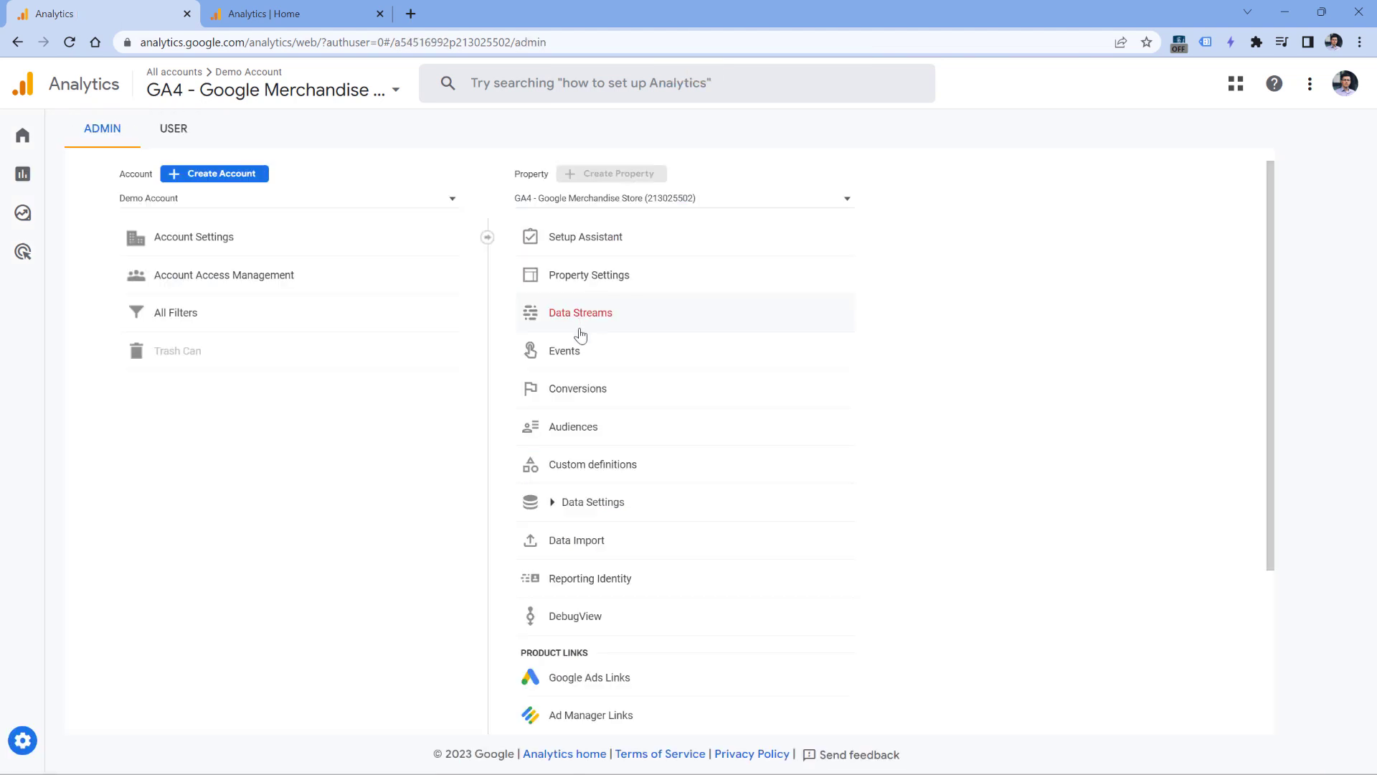
left_click(551, 504)
left_click(569, 532)
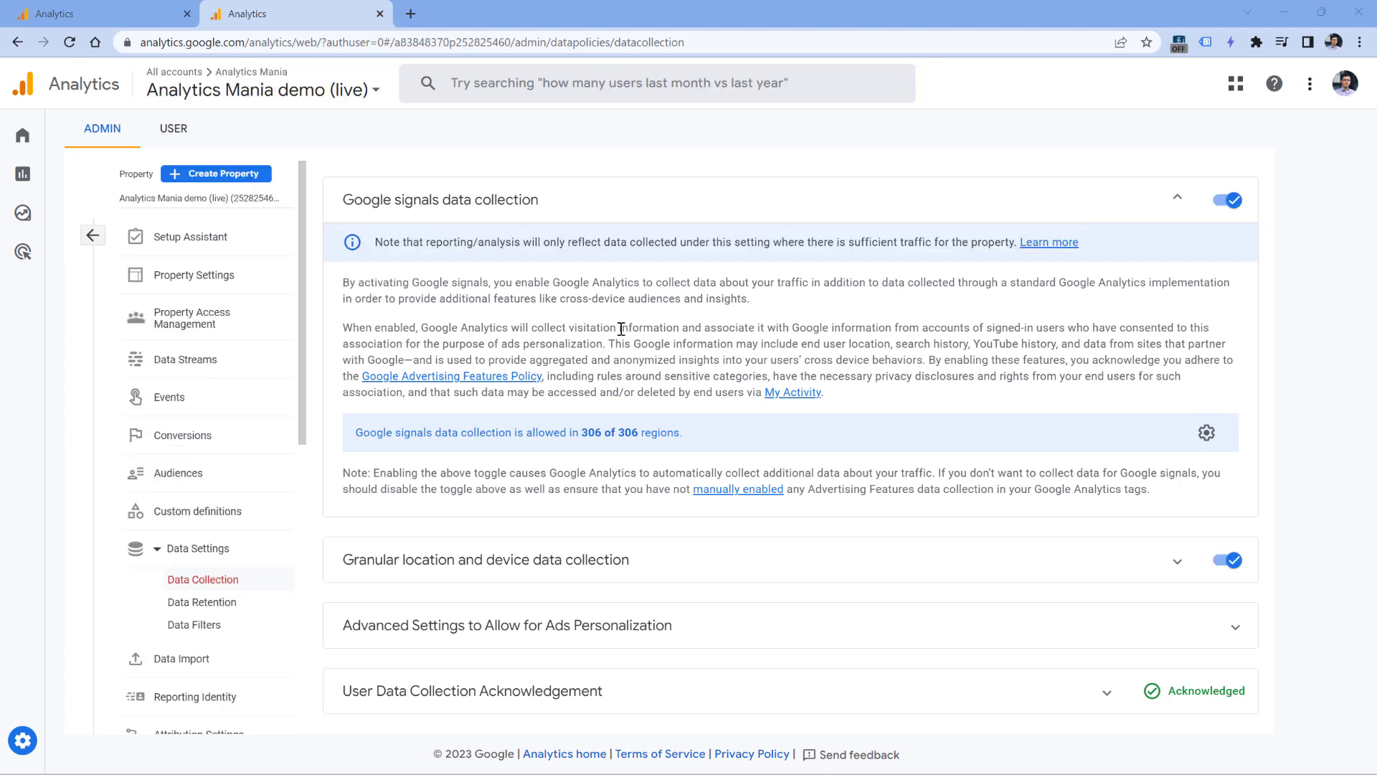
left_click(1229, 201)
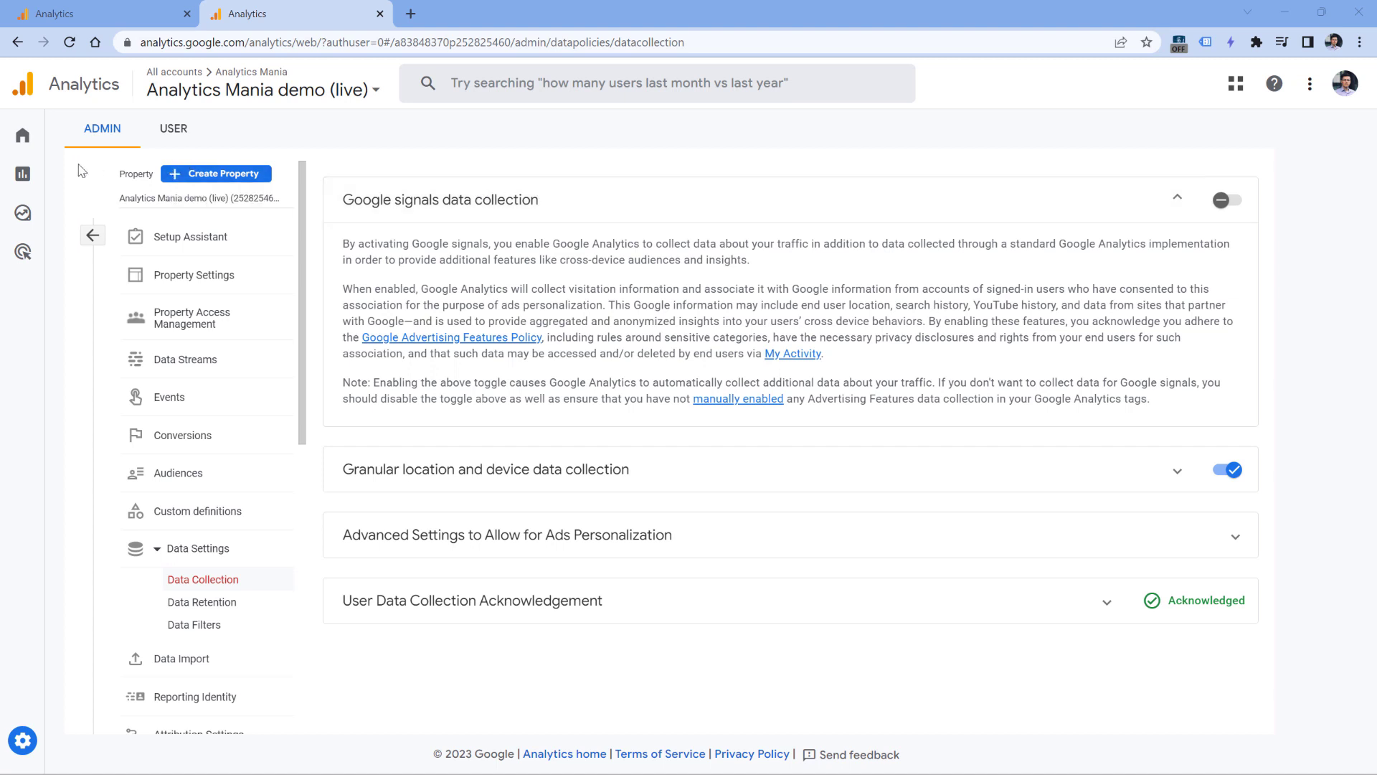
Return to Reports and view Demographic details, then the Demographics overview report.
left_click(62, 181)
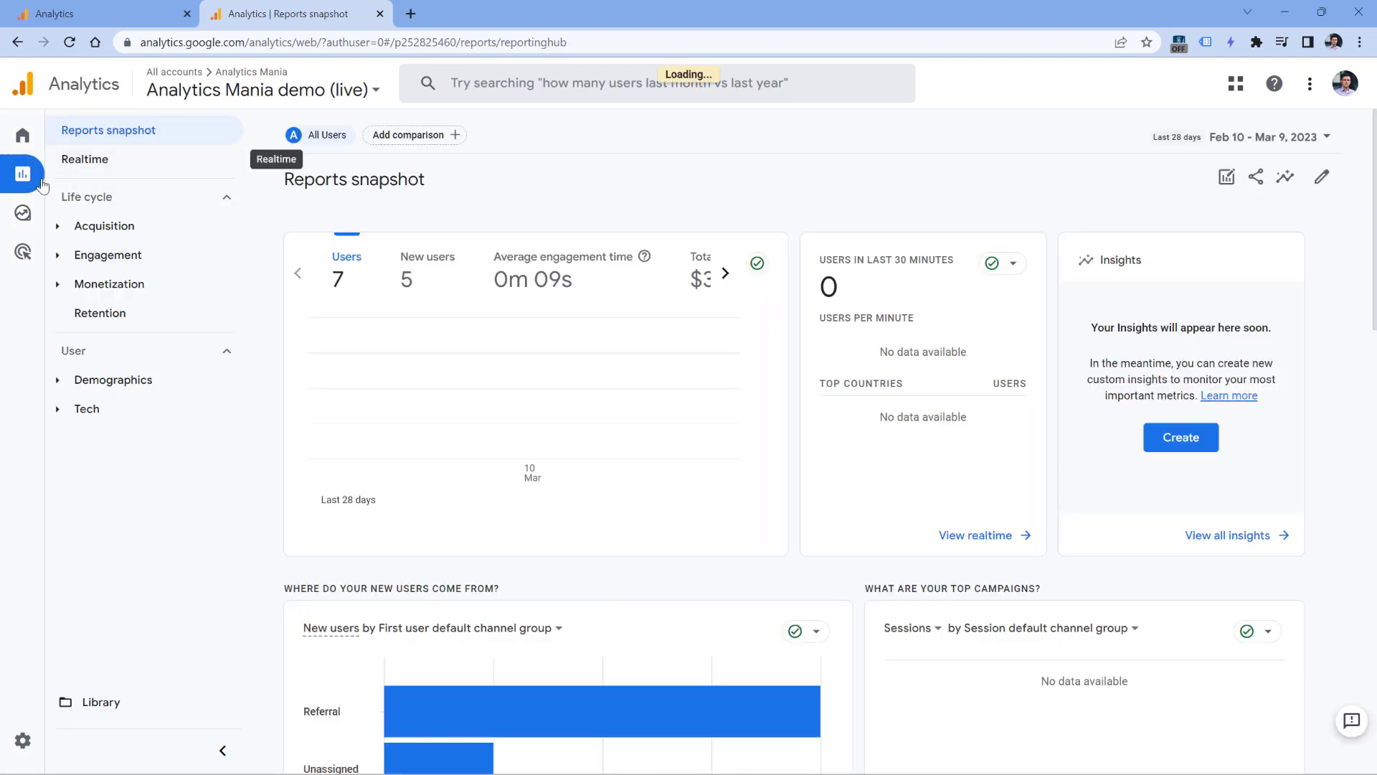
left_click(129, 379)
left_click(145, 446)
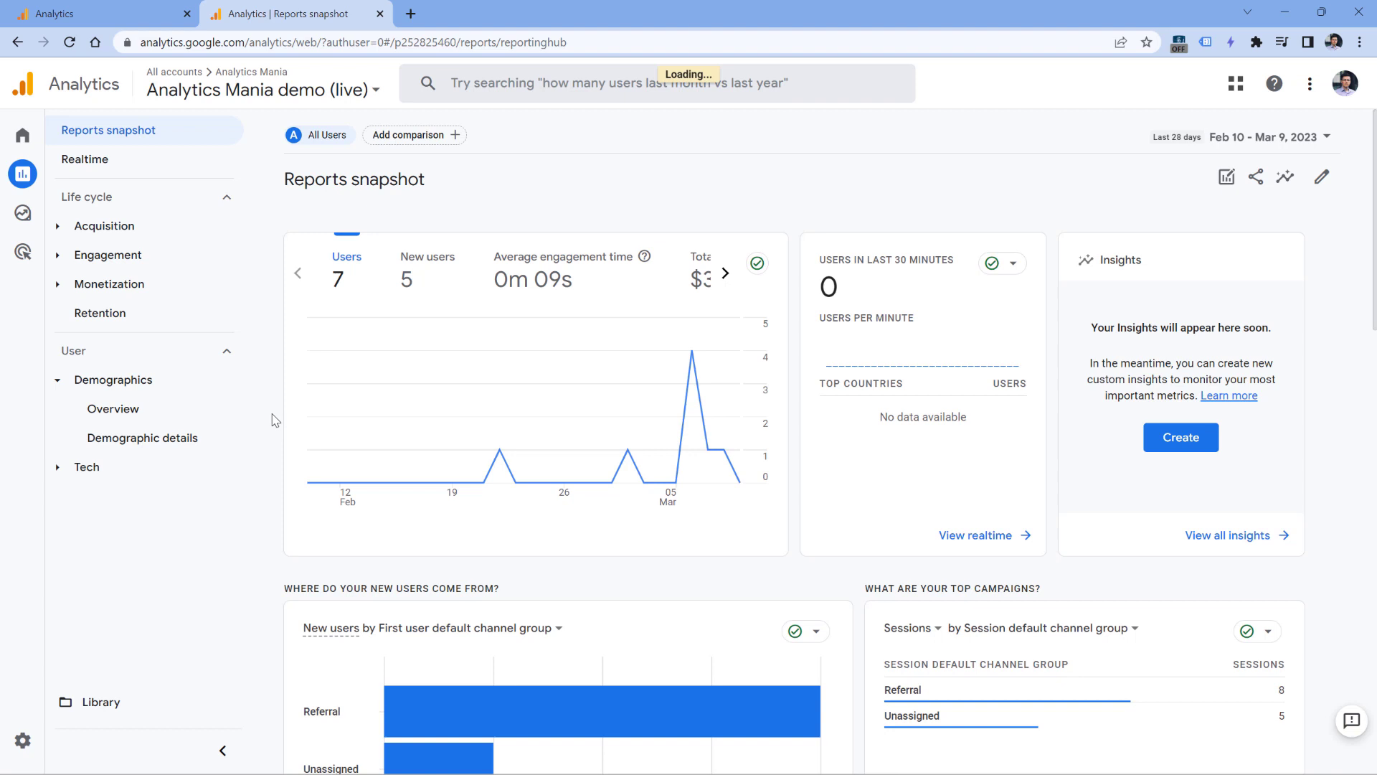
left_click(112, 408)
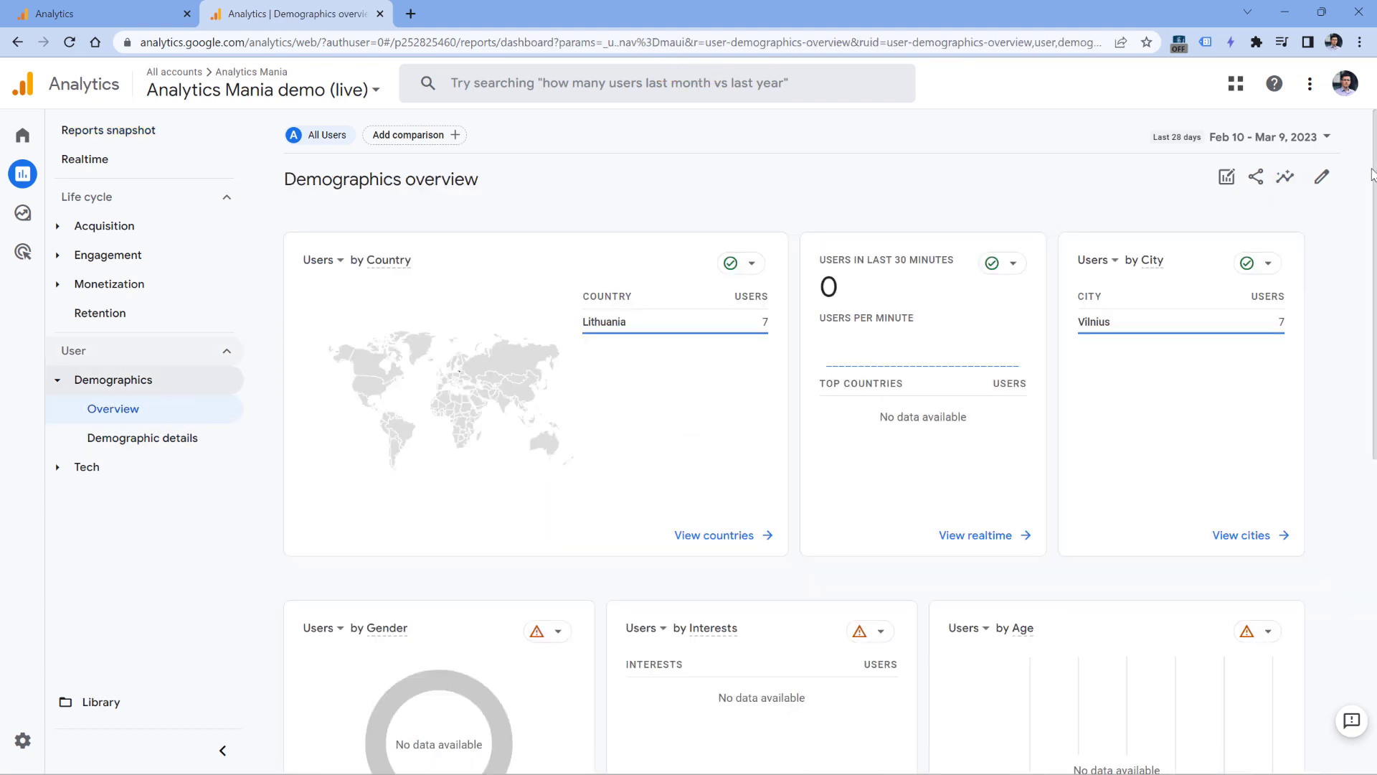
left_click_drag(1372, 174, 1375, 332)
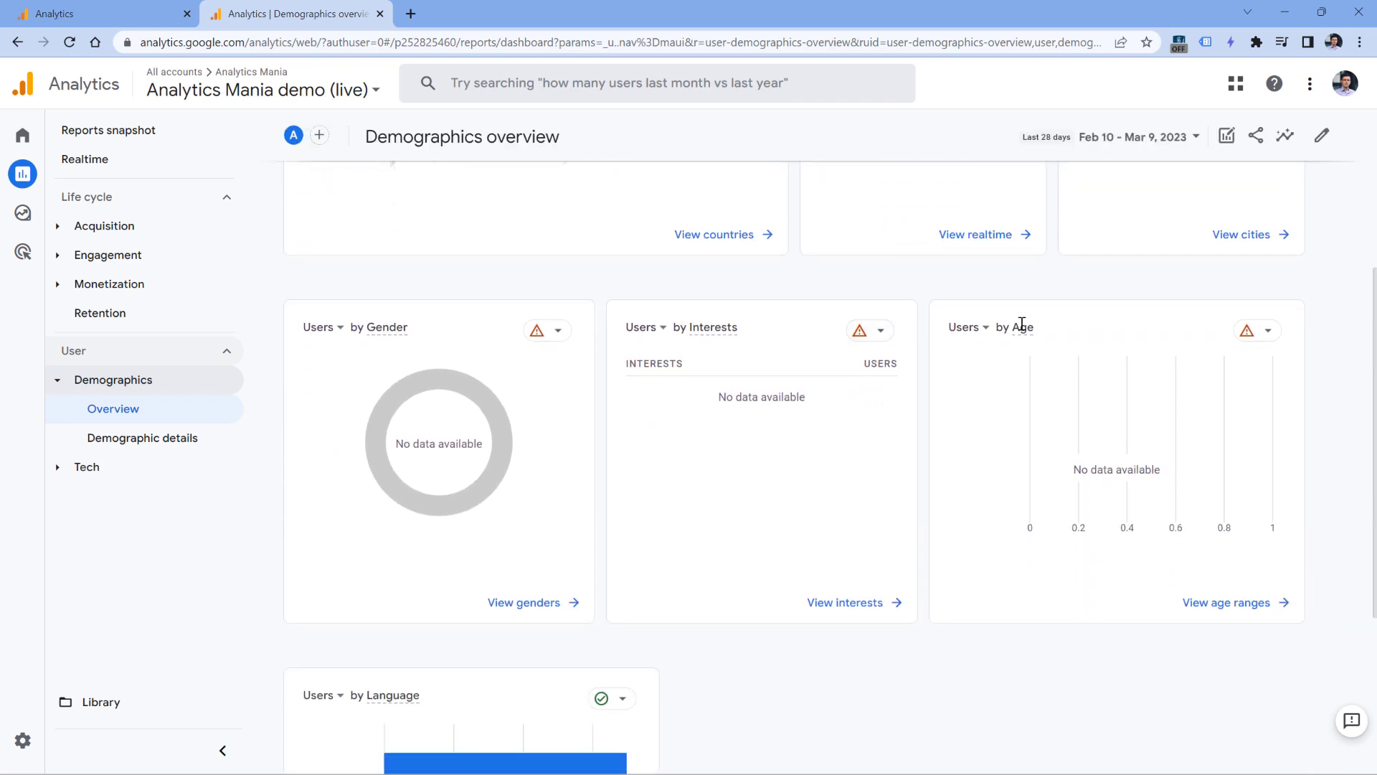
mouse_move(1022, 327)
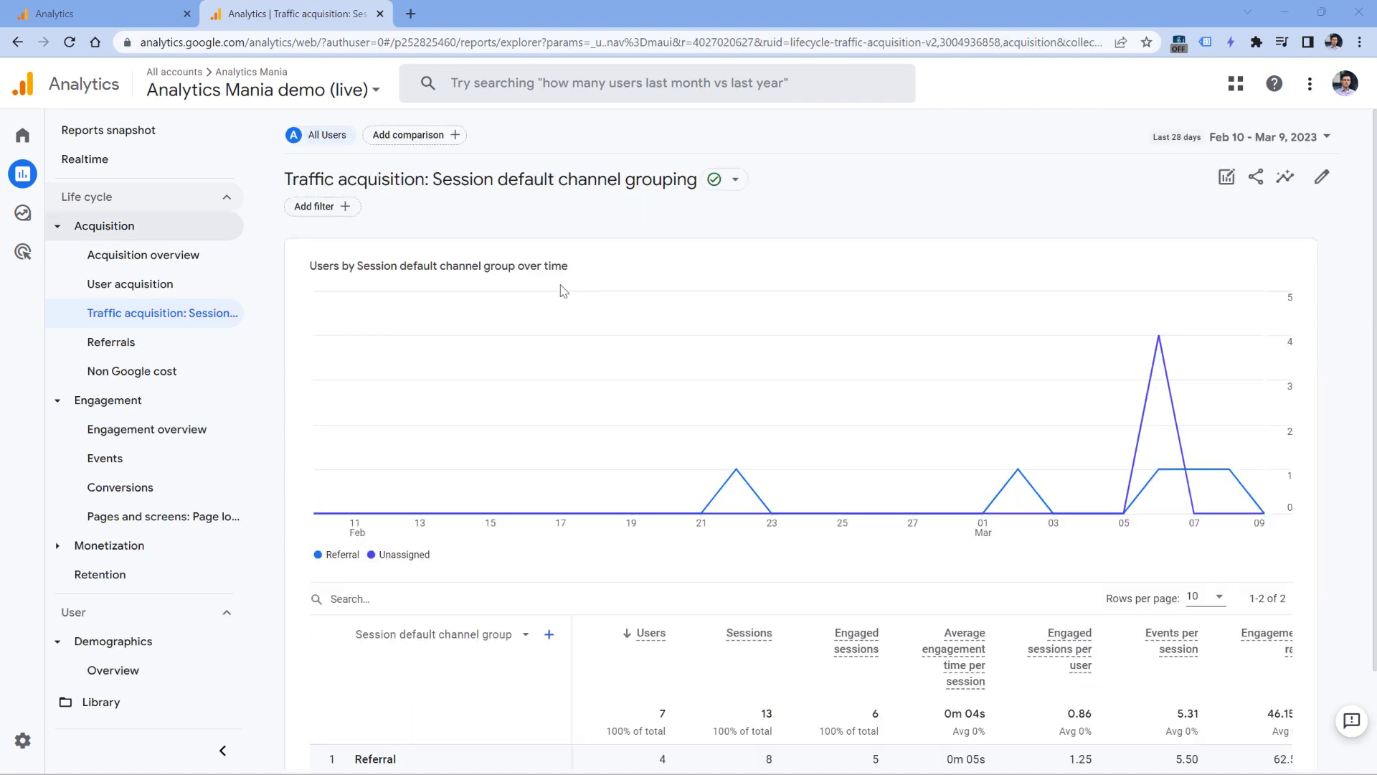
Scroll to the Traffic acquisition table showing 8 Referral and 5 Unassigned sessions.
scroll(663, 338, "down", 2)
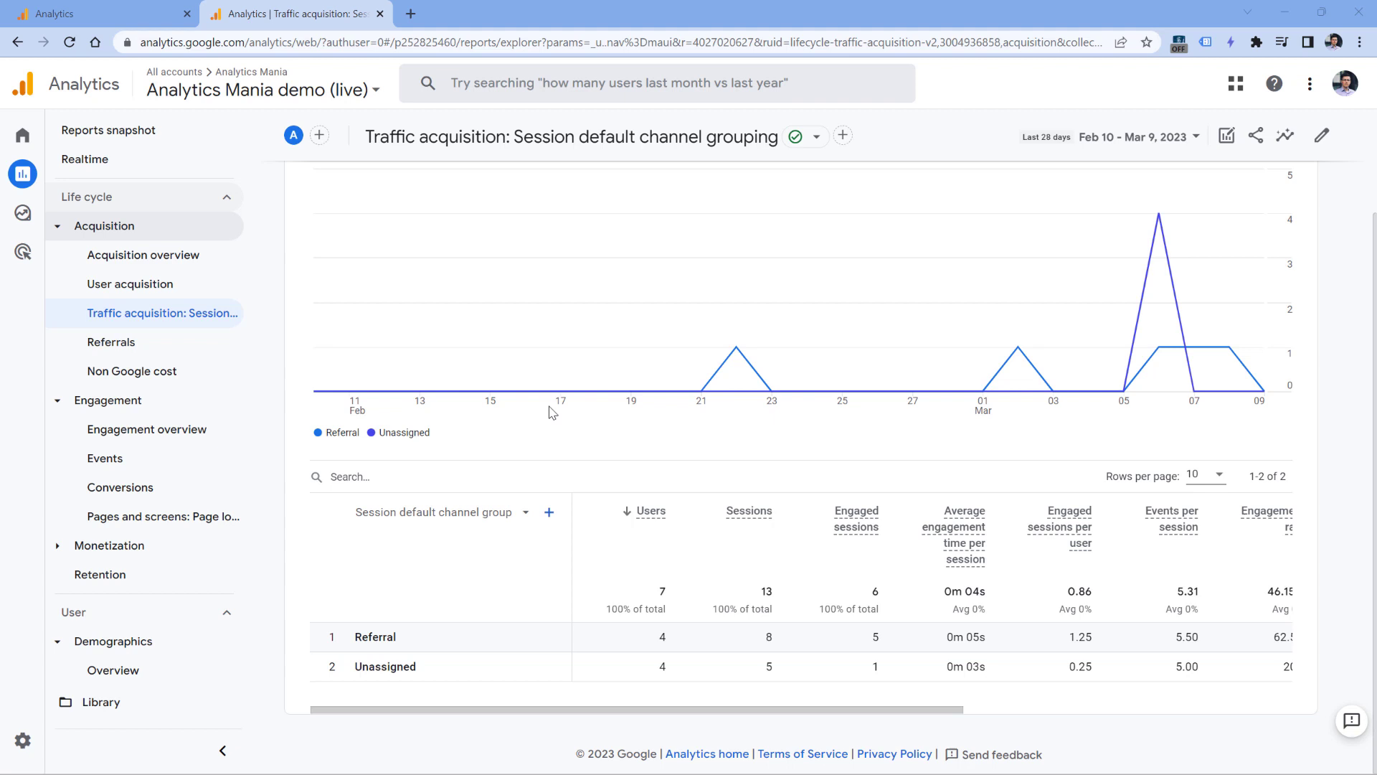
mouse_move(747, 367)
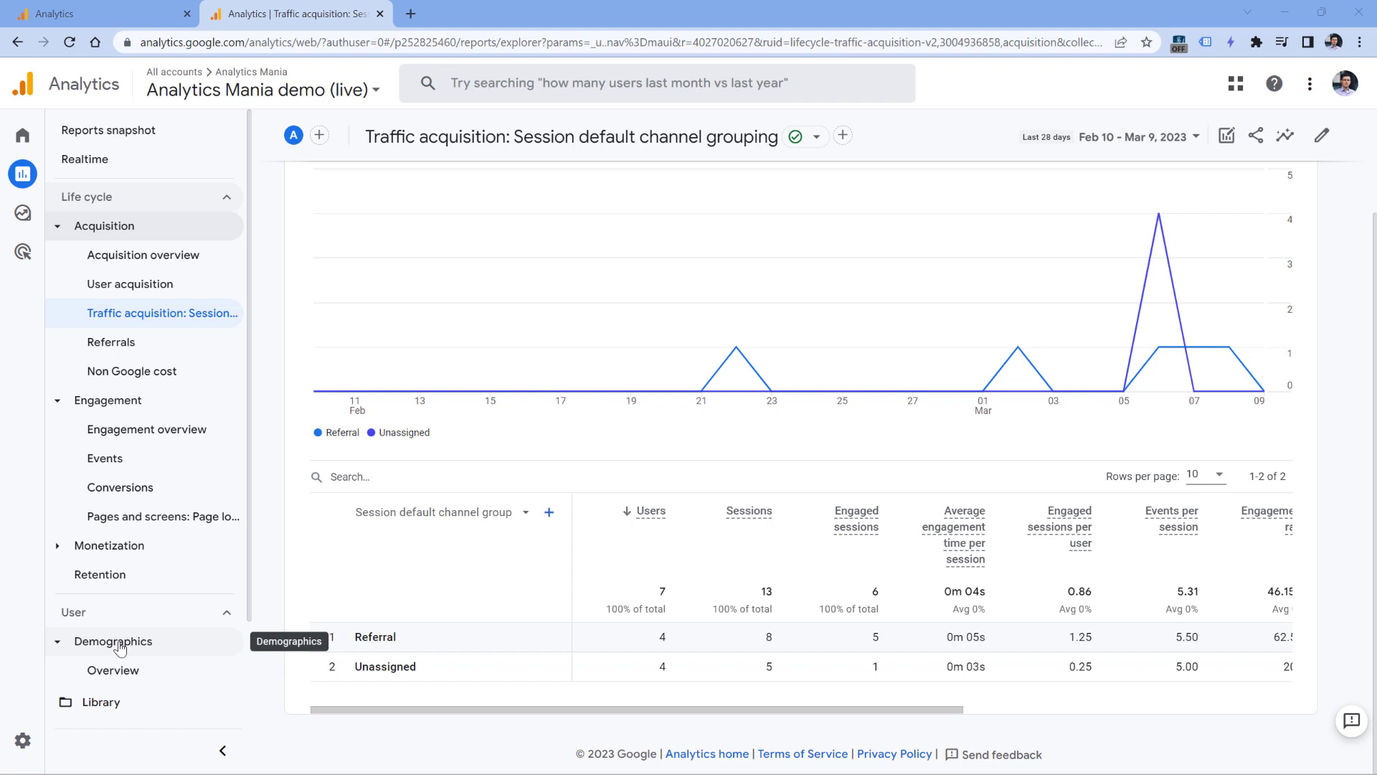
scroll(455, 470, "up", 3)
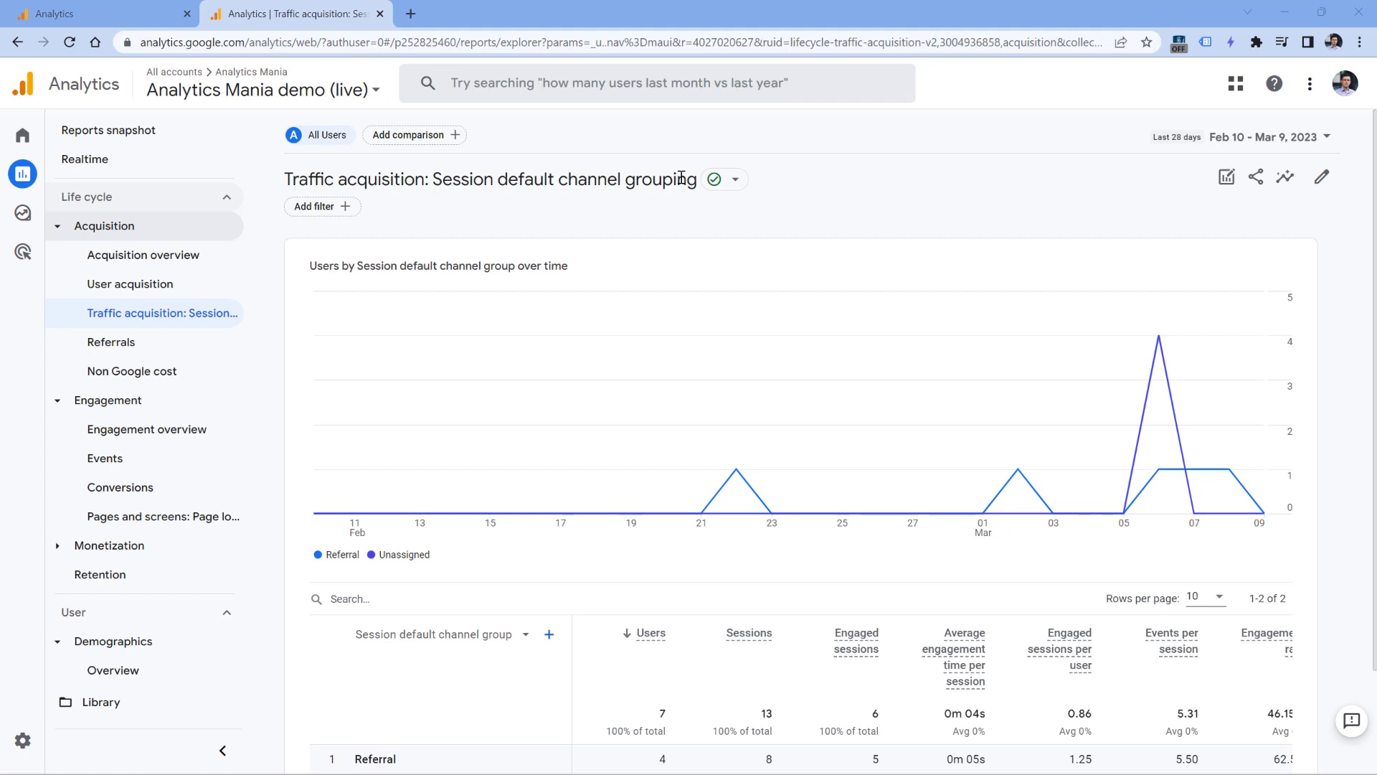
scroll(460, 663, "down", 2)
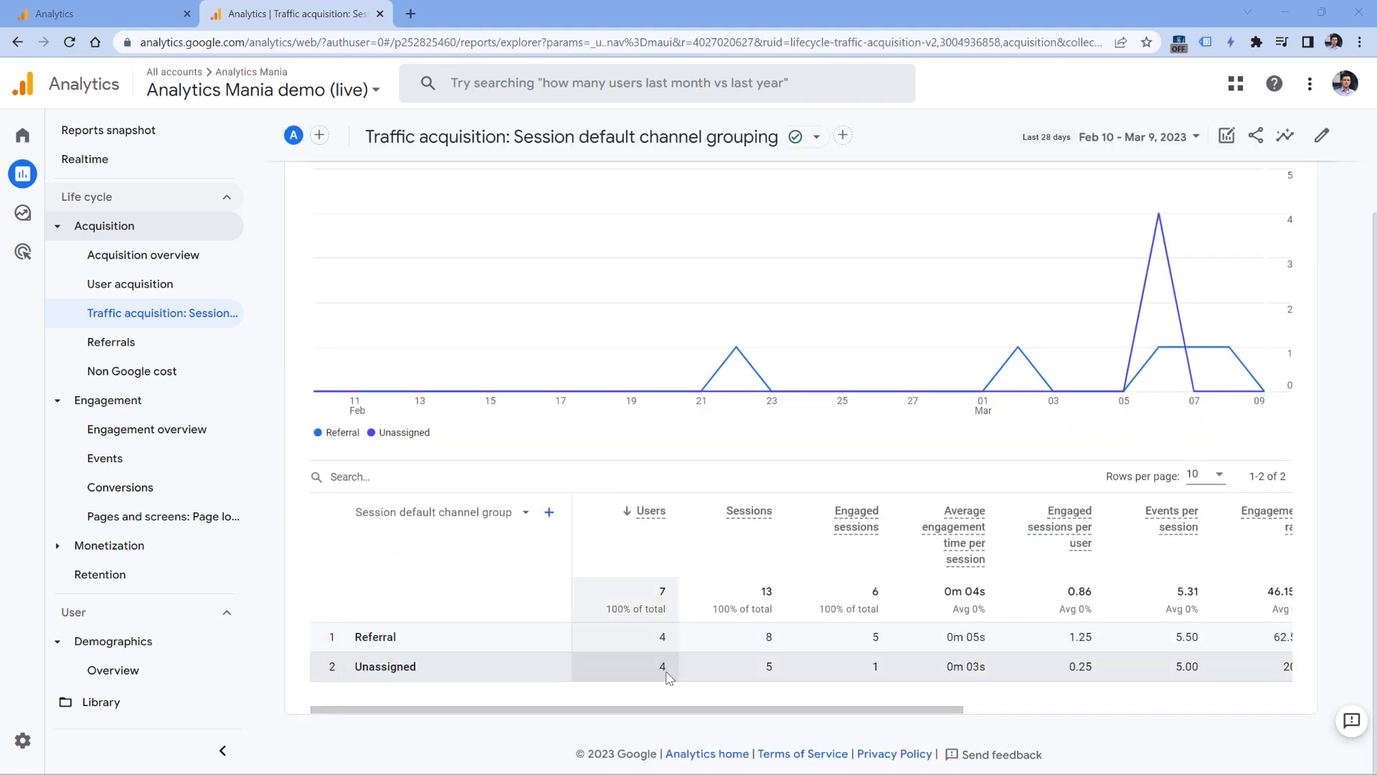
Change the property's Reporting Identity from Observed to Device-based in Admin.
left_click(36, 742)
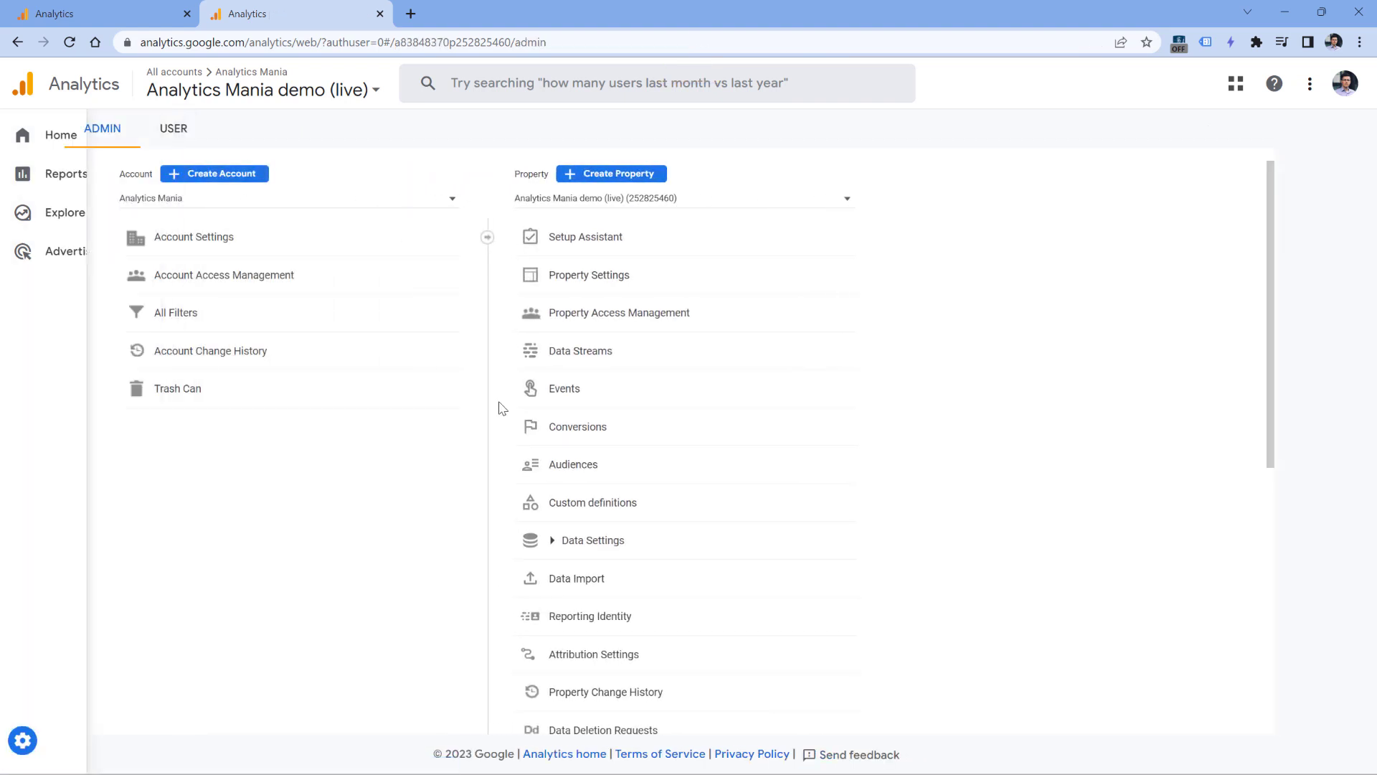
left_click(593, 627)
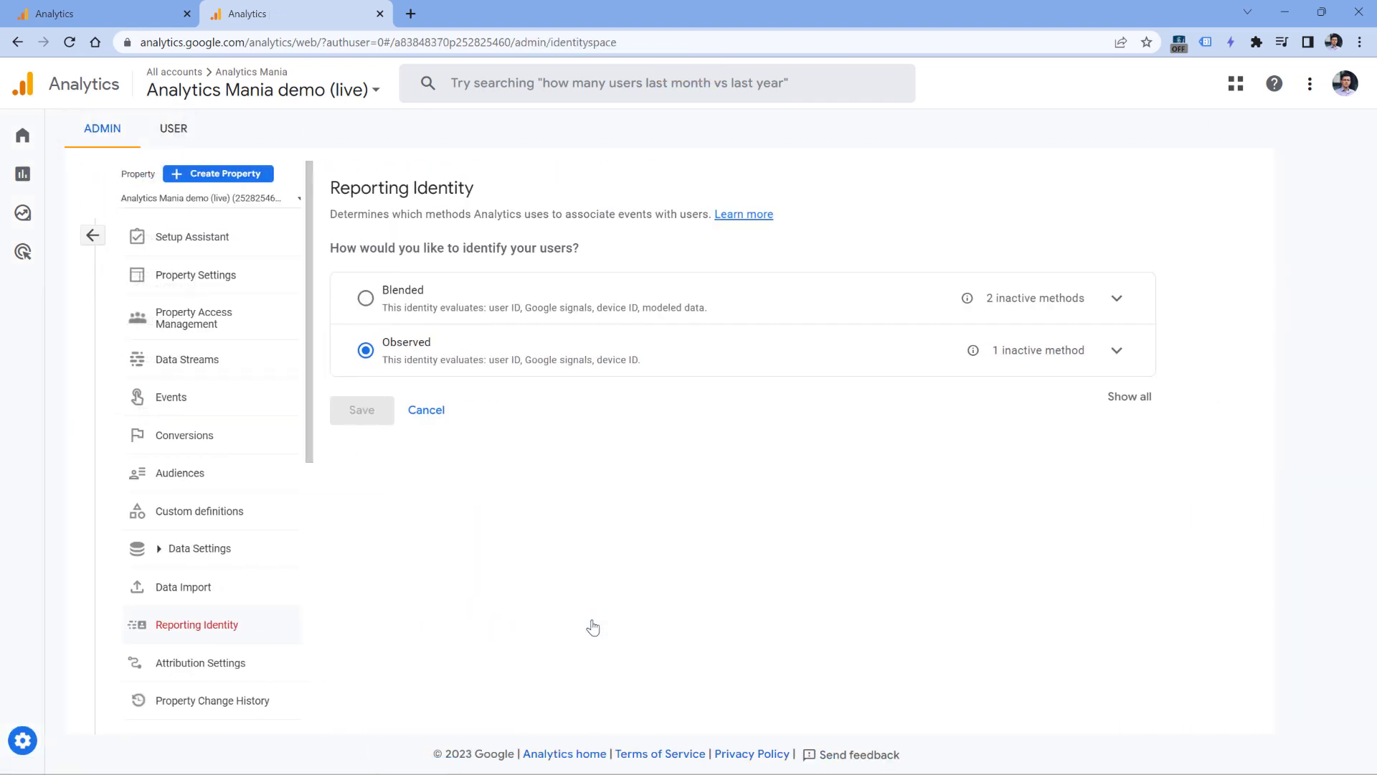
left_click(1128, 396)
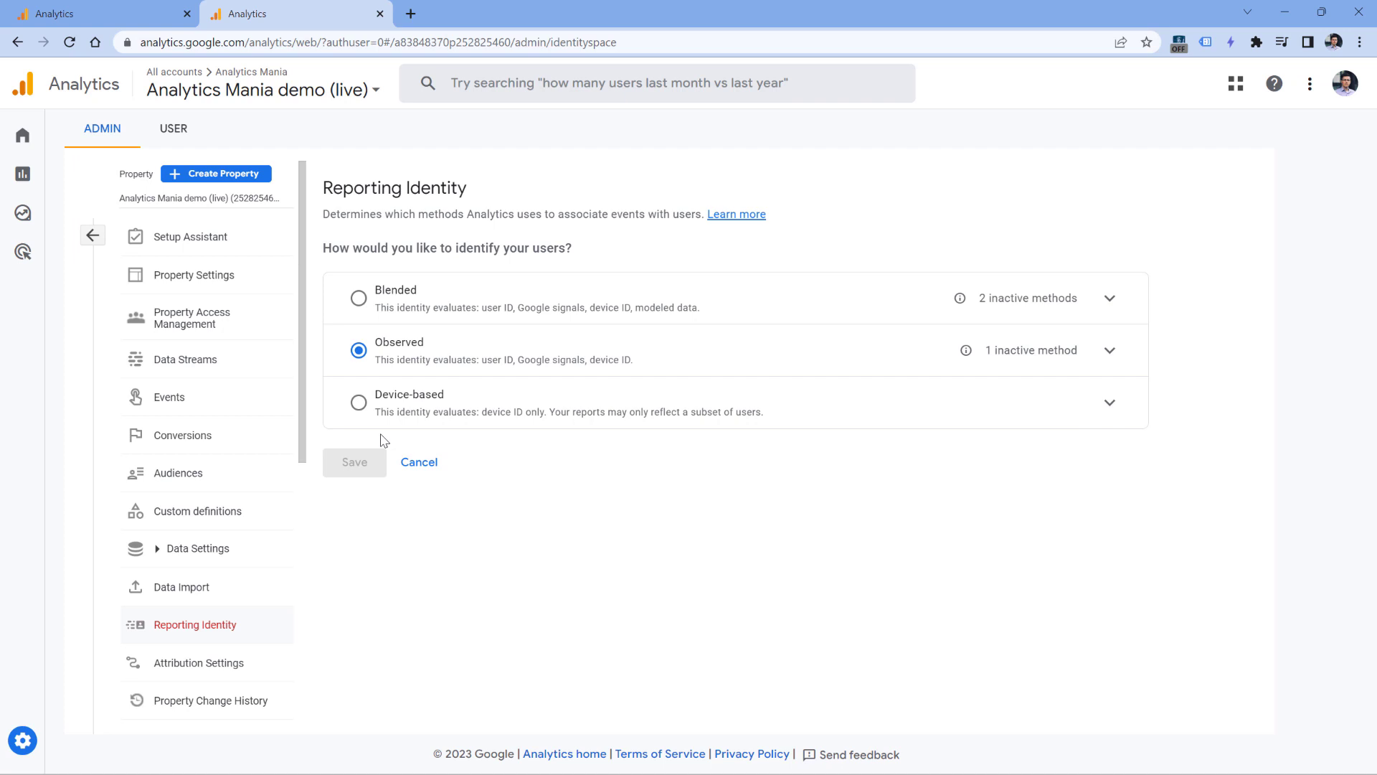
left_click(359, 403)
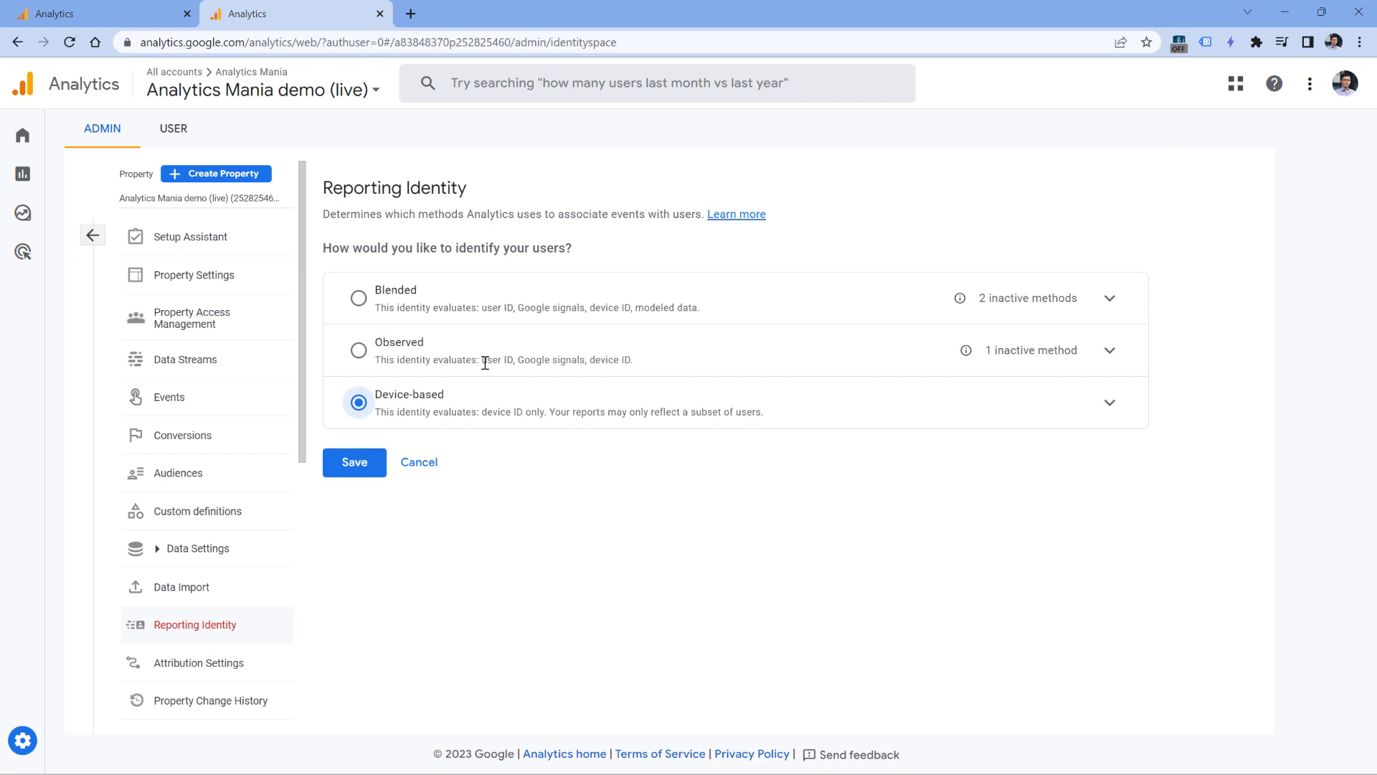
left_click_drag(485, 363, 634, 361)
left_click(631, 361)
left_click_drag(637, 307, 693, 307)
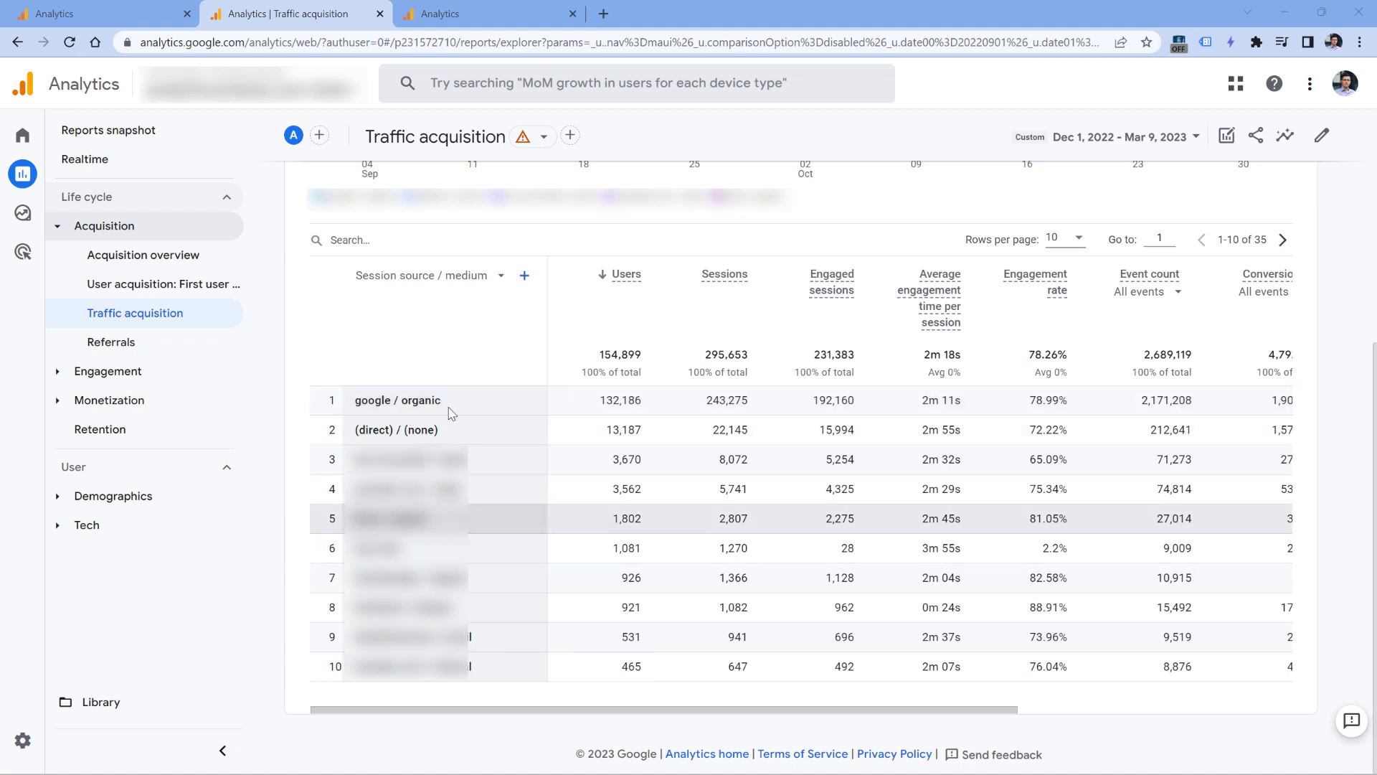
Save Device-based as the reporting identity and return to the Traffic acquisition report.
left_click(459, 13)
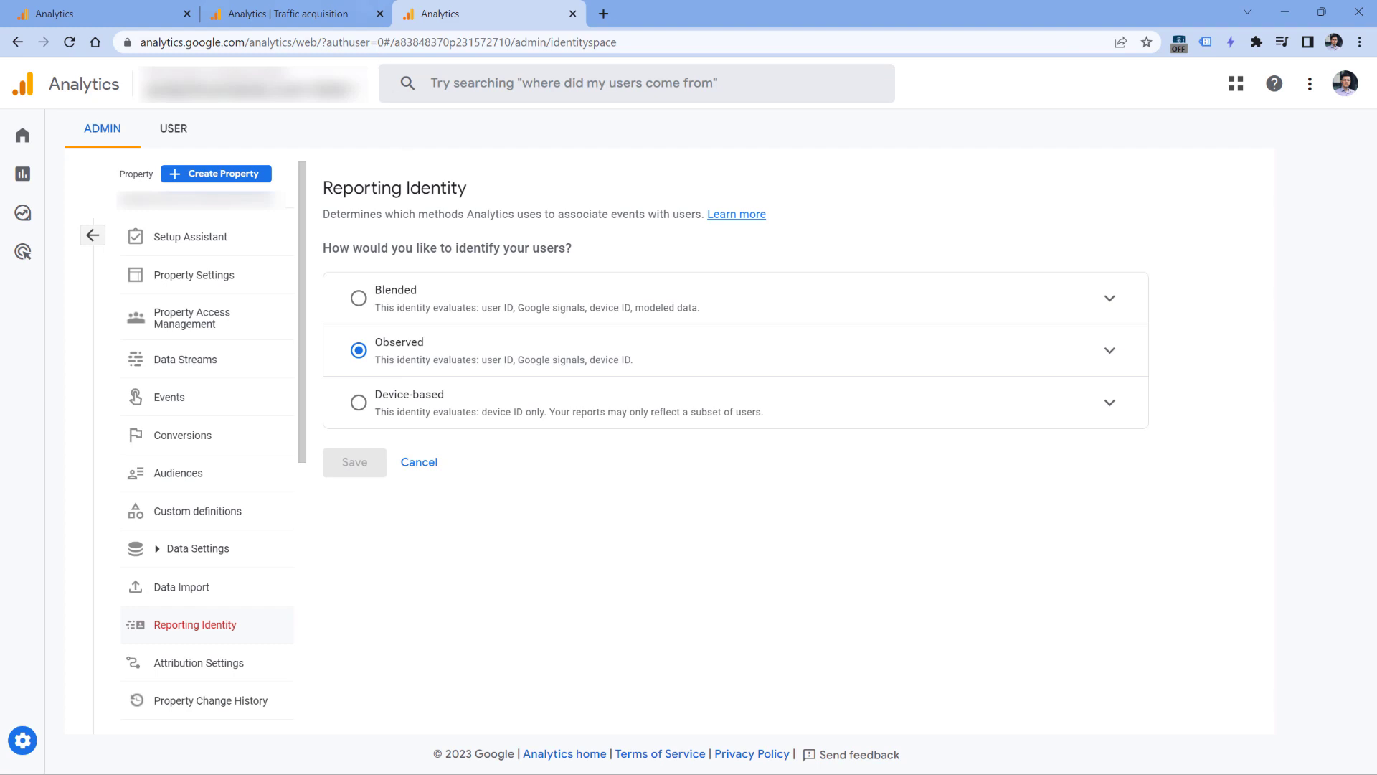
left_click(359, 403)
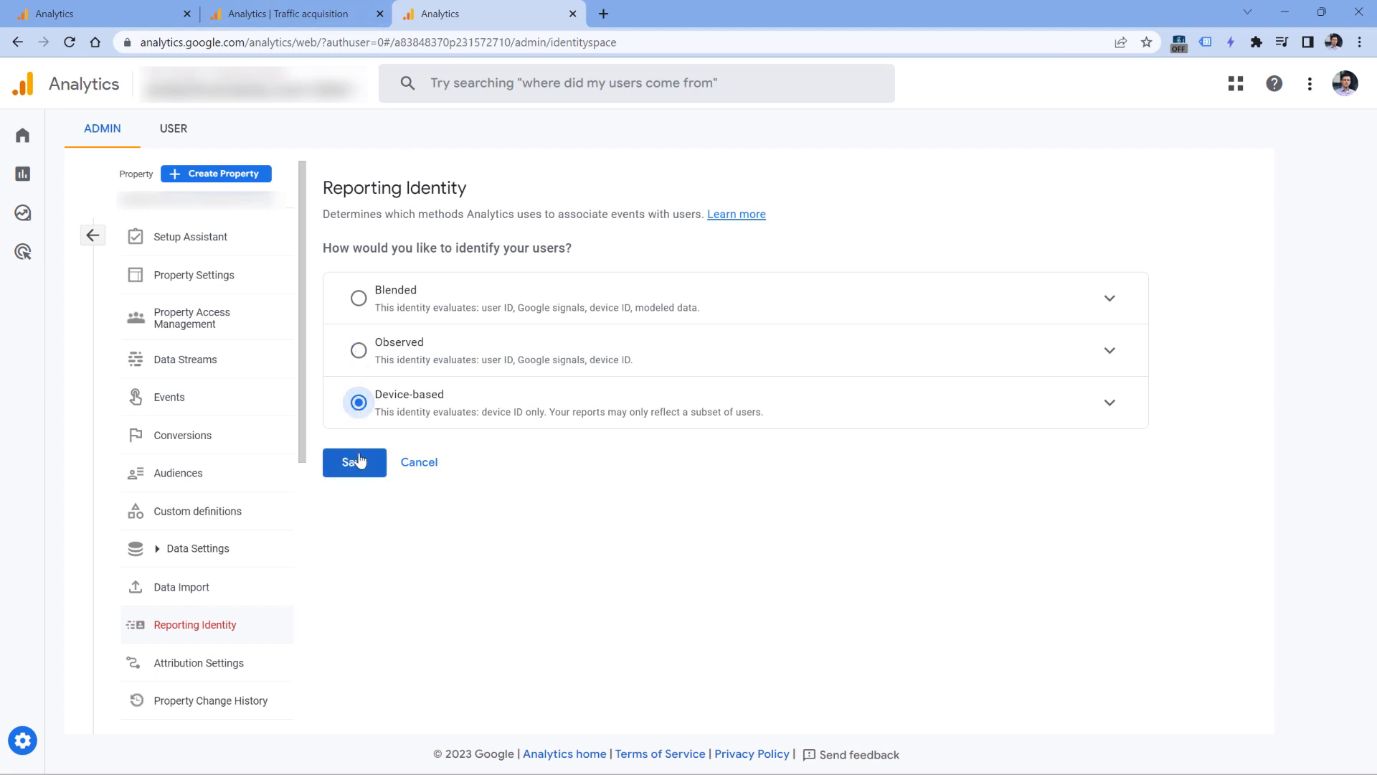
left_click(354, 462)
left_click(286, 10)
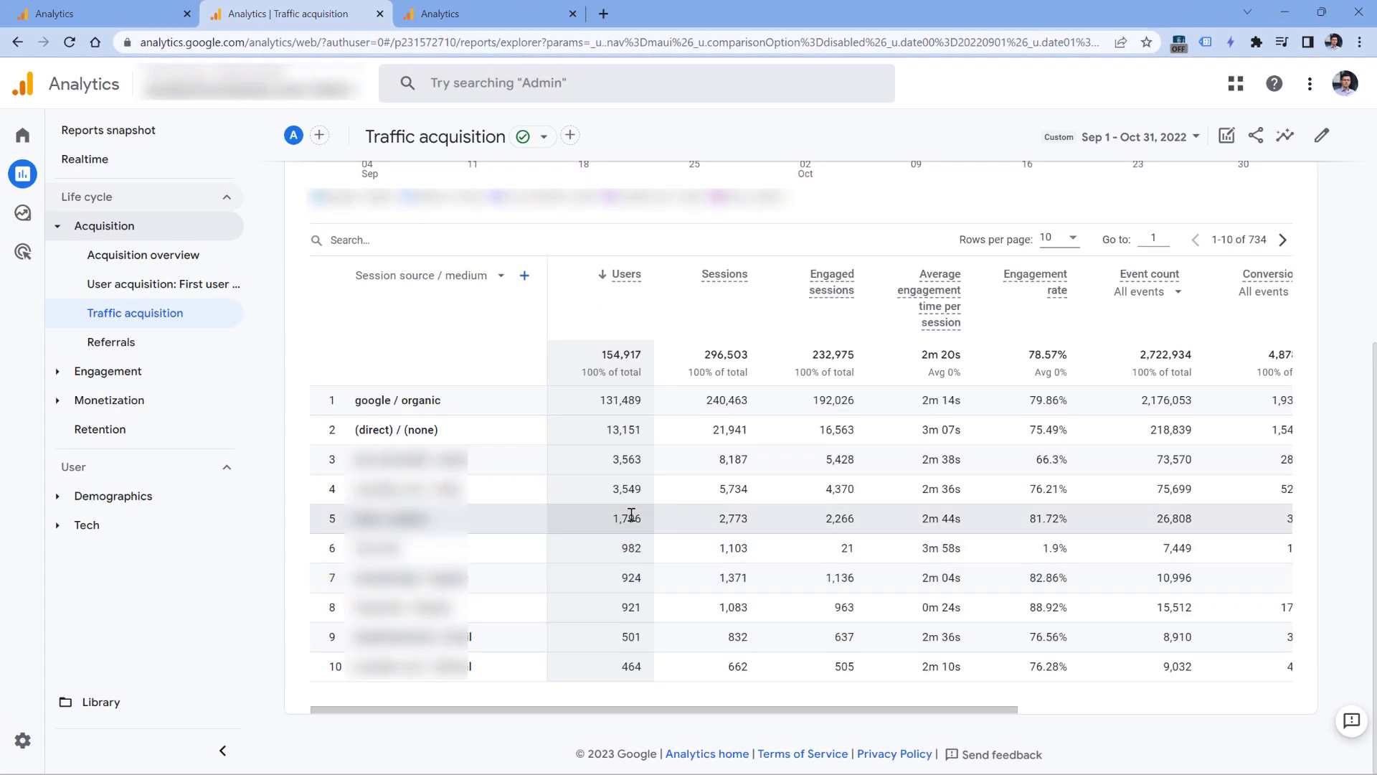
Show 250 rows per page in the Traffic acquisition table and scroll through it.
left_click(1069, 239)
left_click(1065, 364)
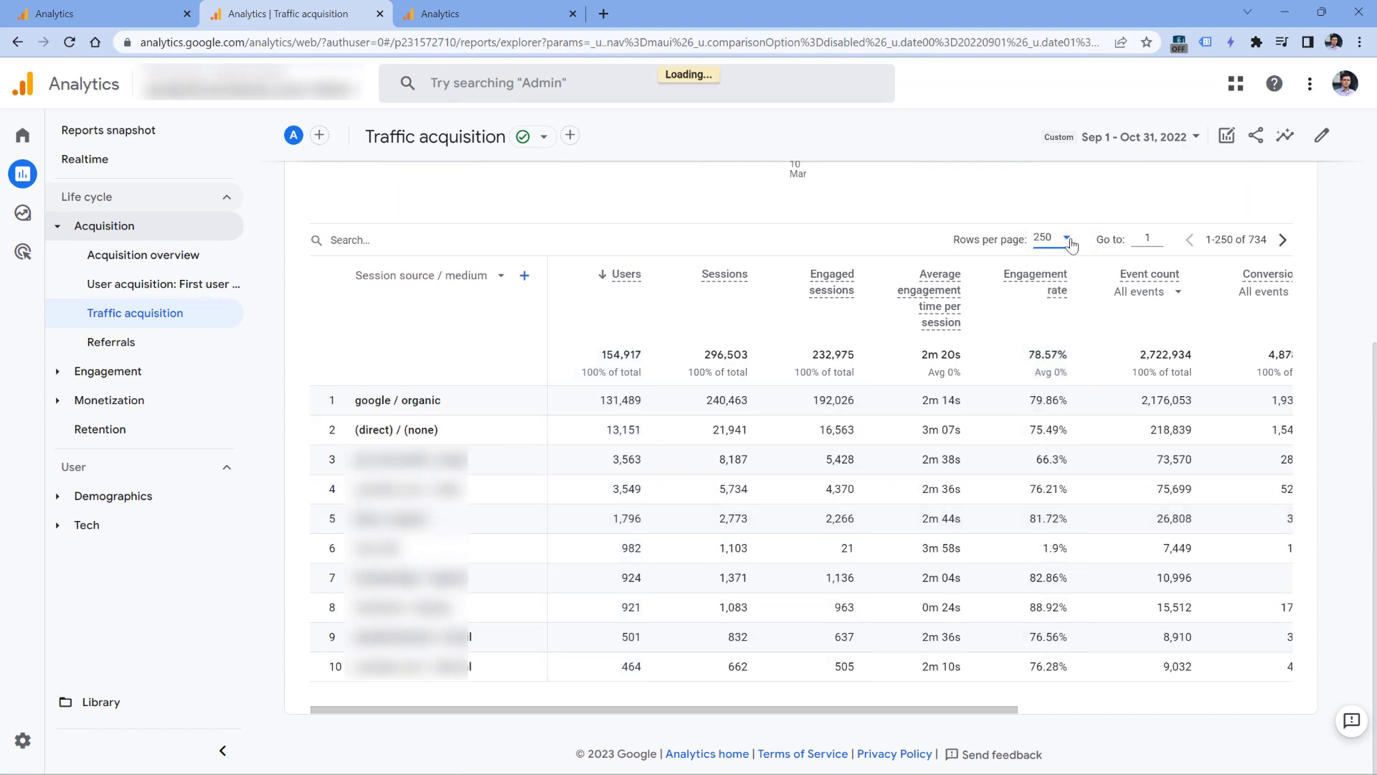
scroll(698, 452, "down", 20)
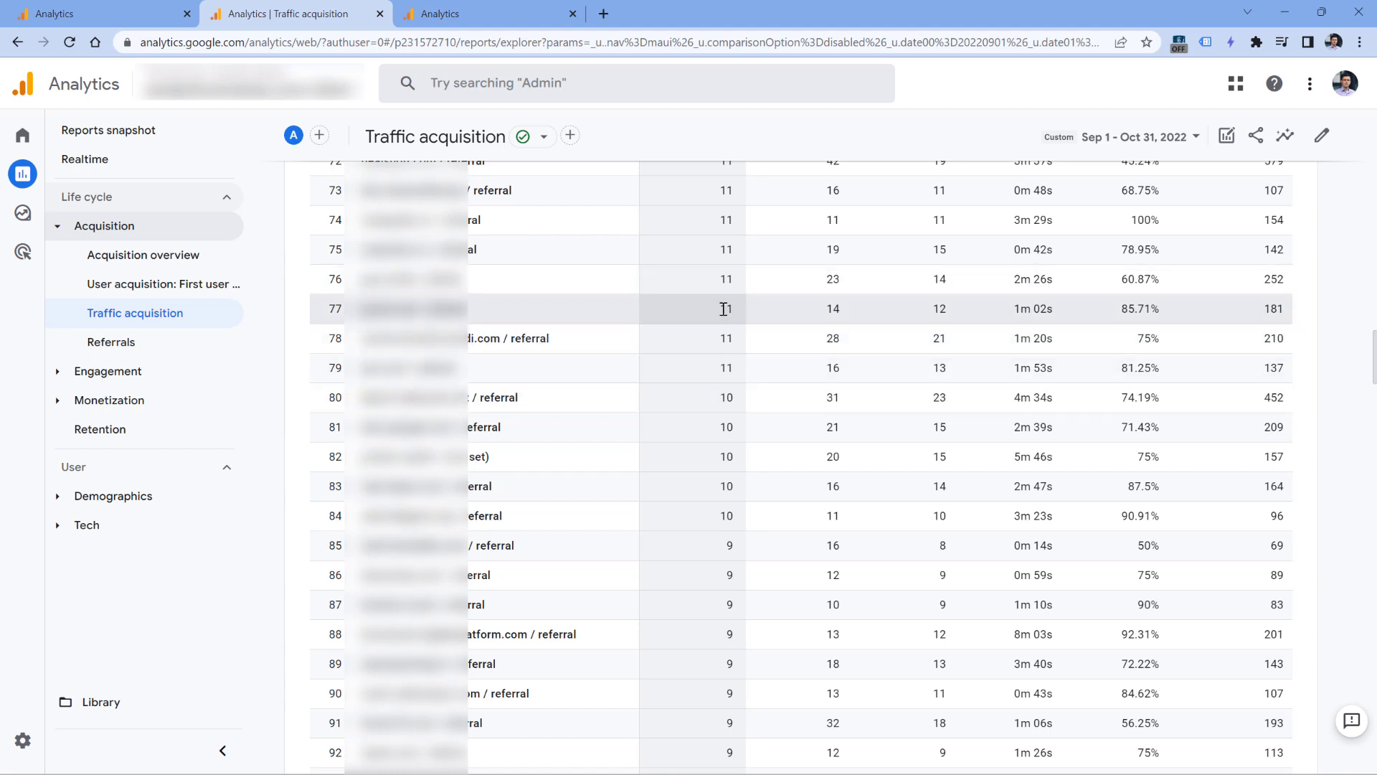
scroll(724, 316, "up", 5)
scroll(726, 502, "down", 4)
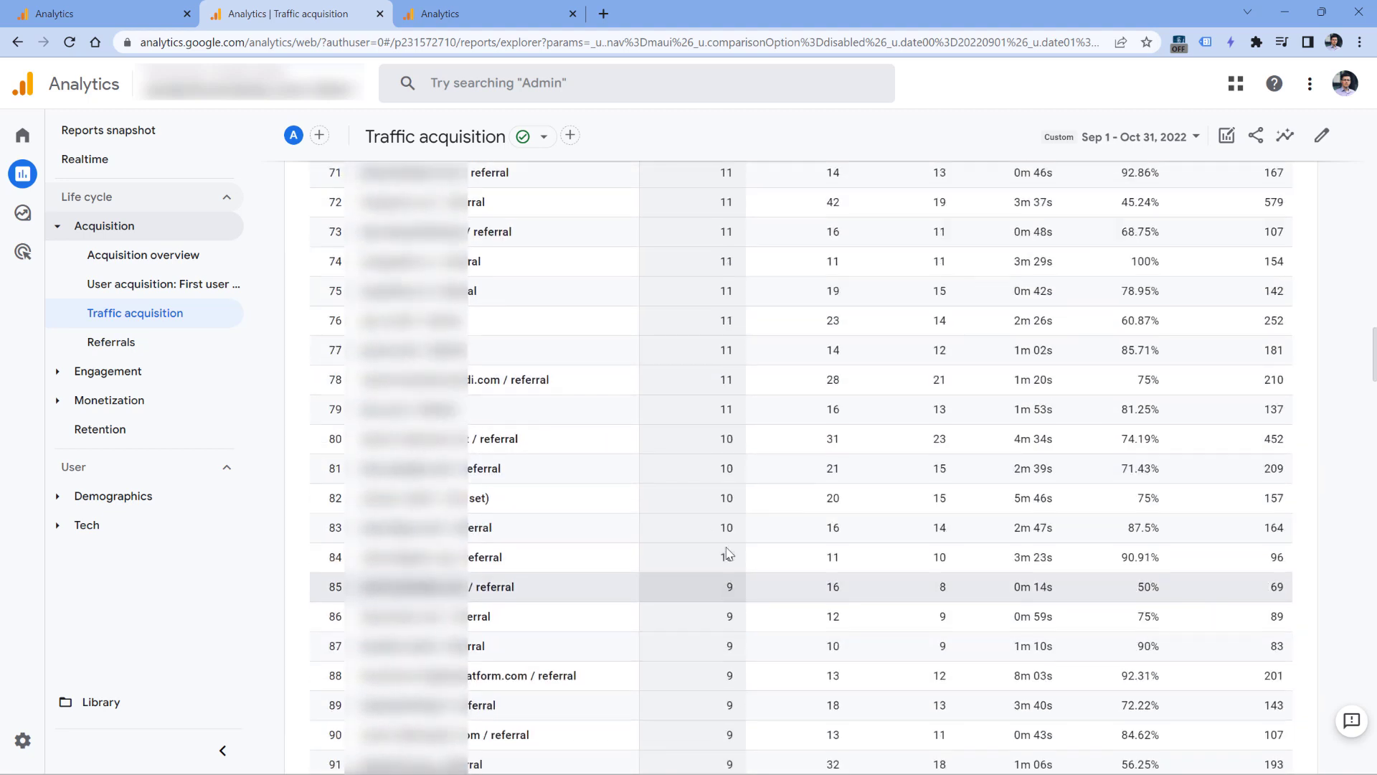
scroll(726, 553, "up", 7)
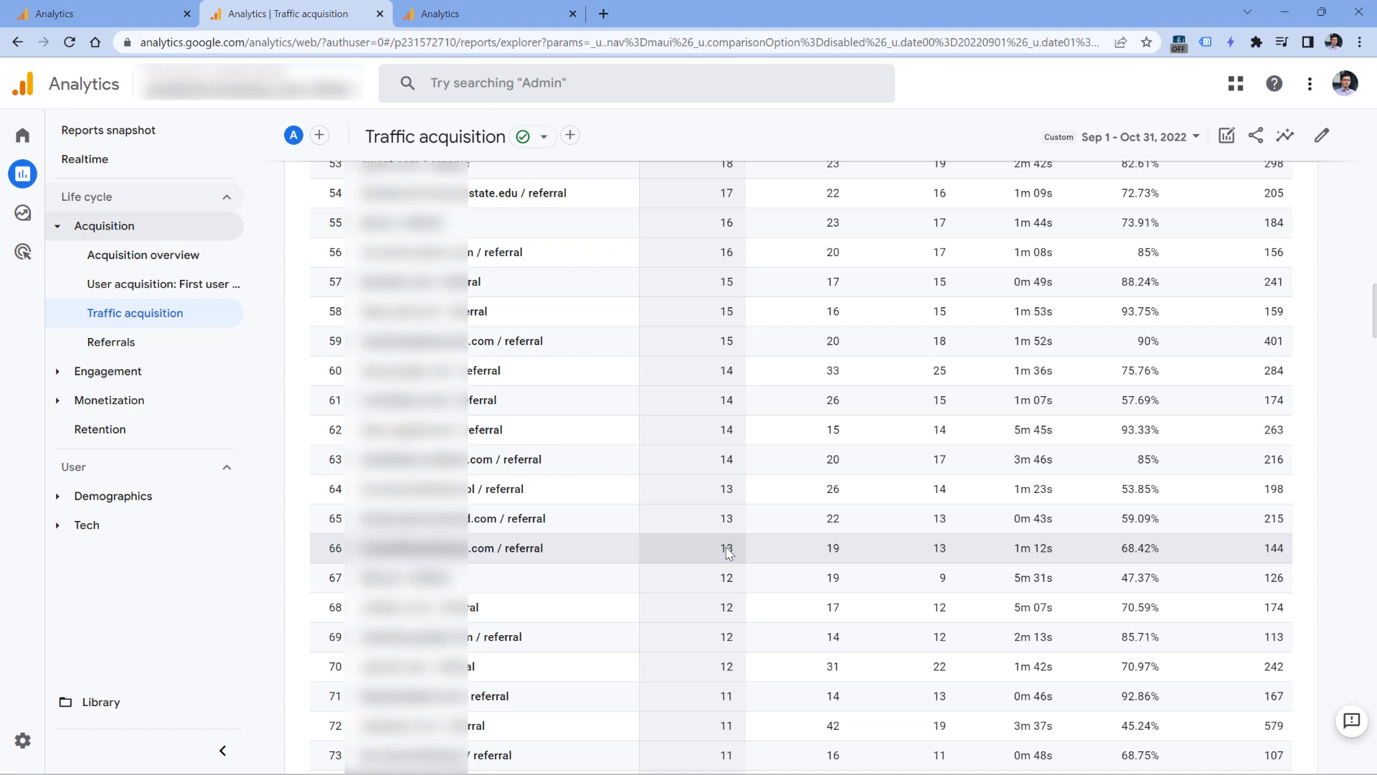
scroll(727, 553, "up", 20)
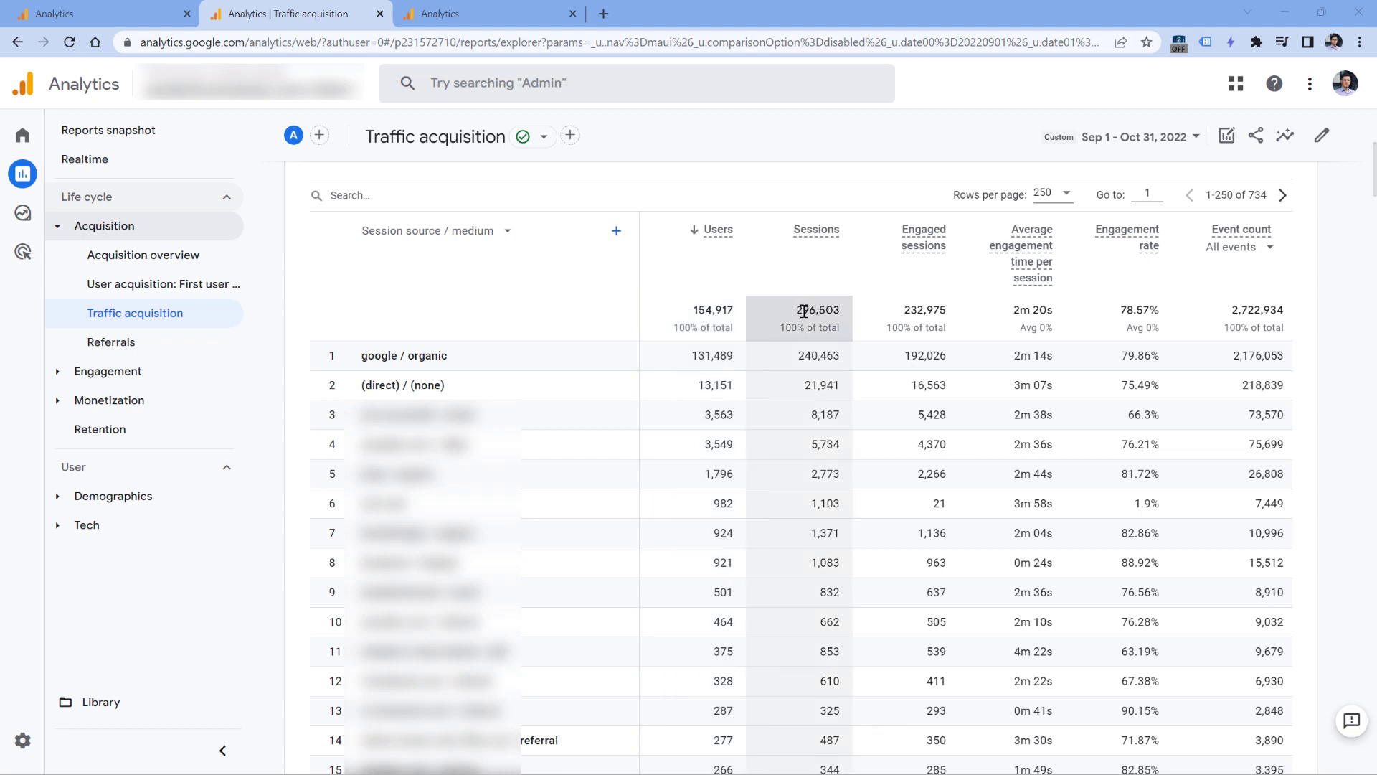
Save Observed as the reporting identity and reload Traffic acquisition, now showing 35 rows.
key("ctrl+Tab")
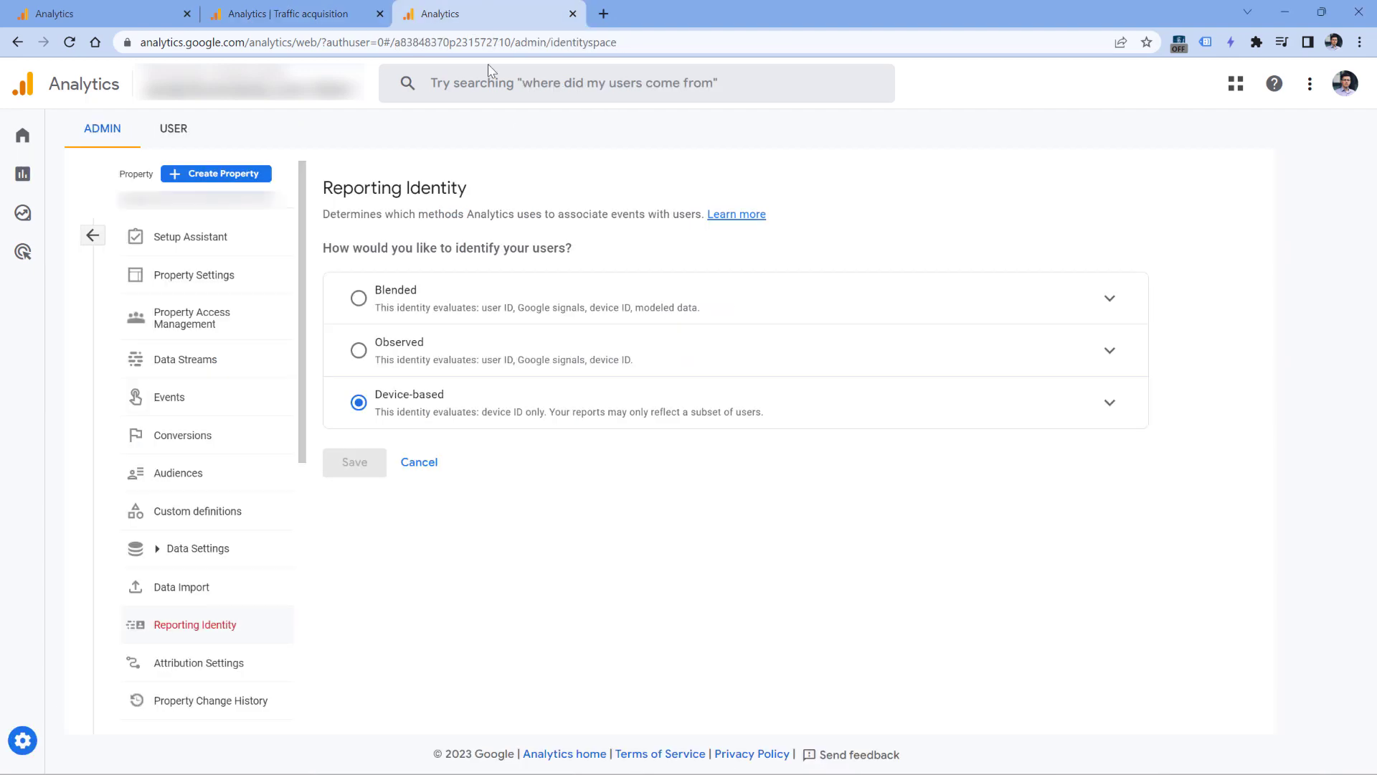
left_click(359, 352)
left_click(353, 462)
key("ctrl+shift+Tab")
key("F5")
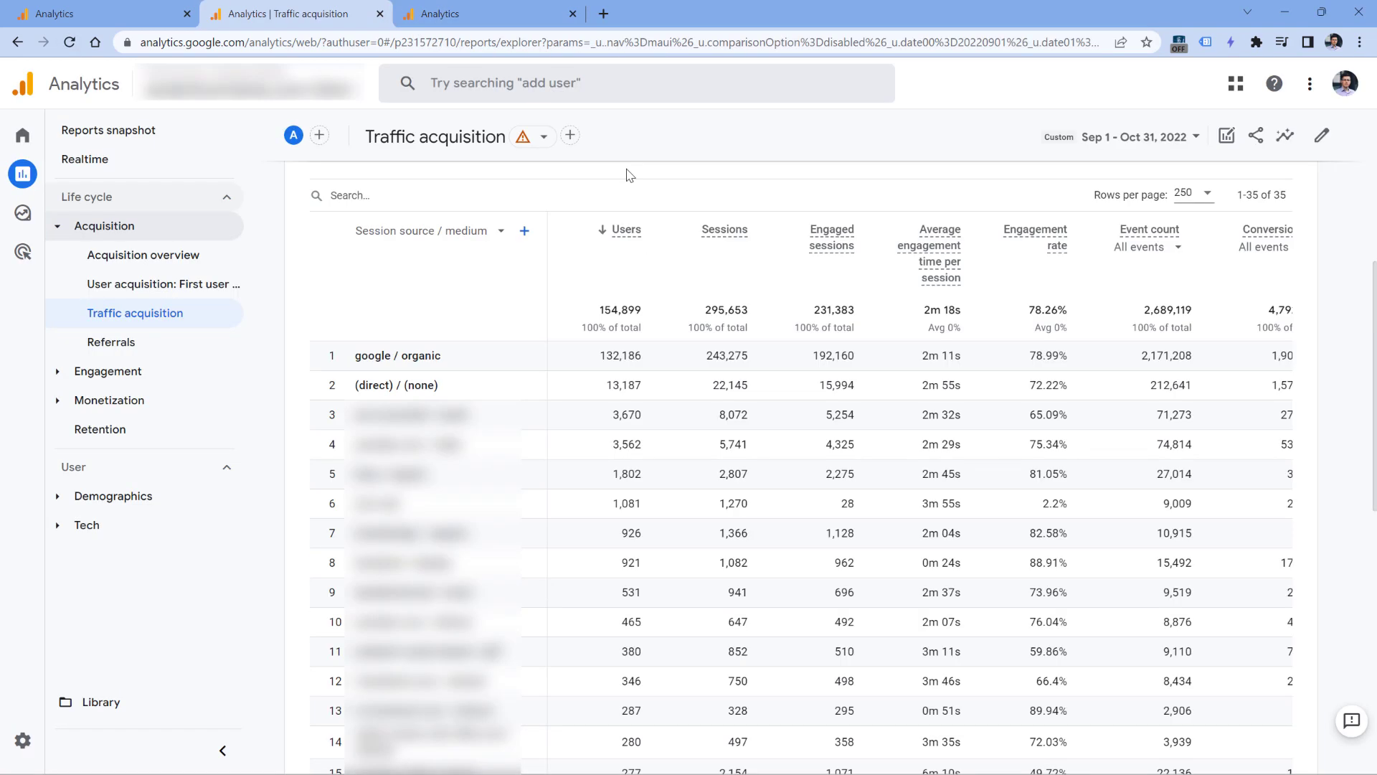